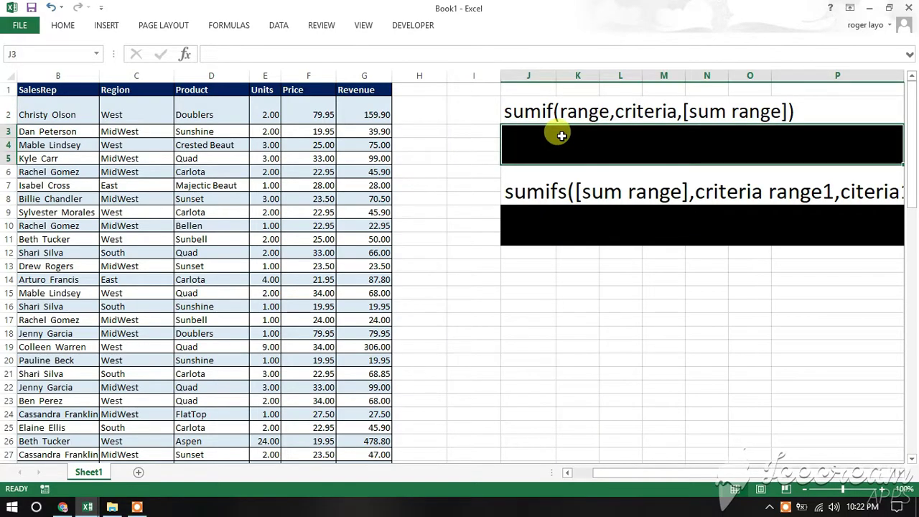
Step: Review the SUMIF syntax note's range, criteria and sum range arguments, plus the West criterion cell
click(519, 113)
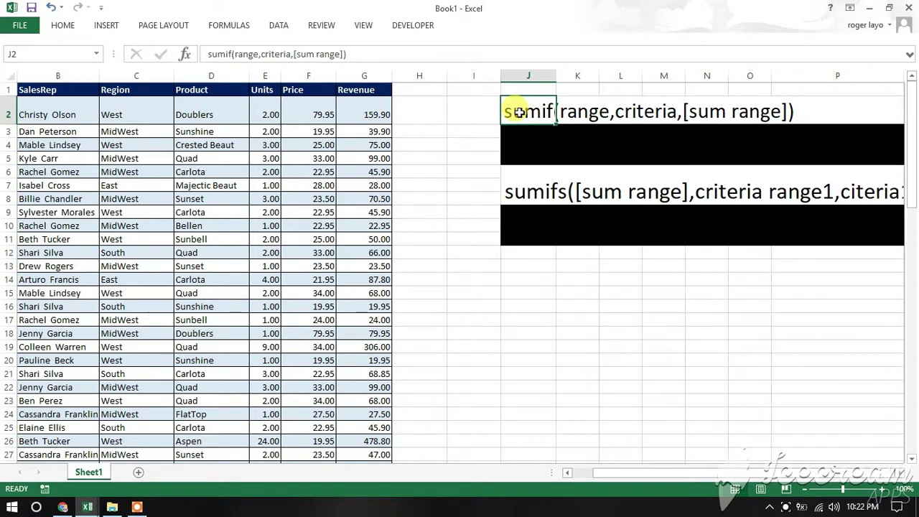
click(588, 115)
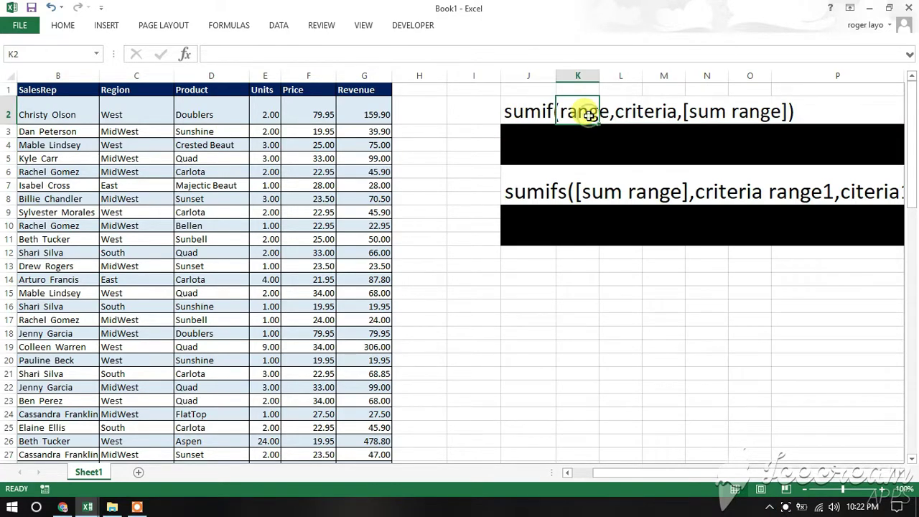
click(643, 115)
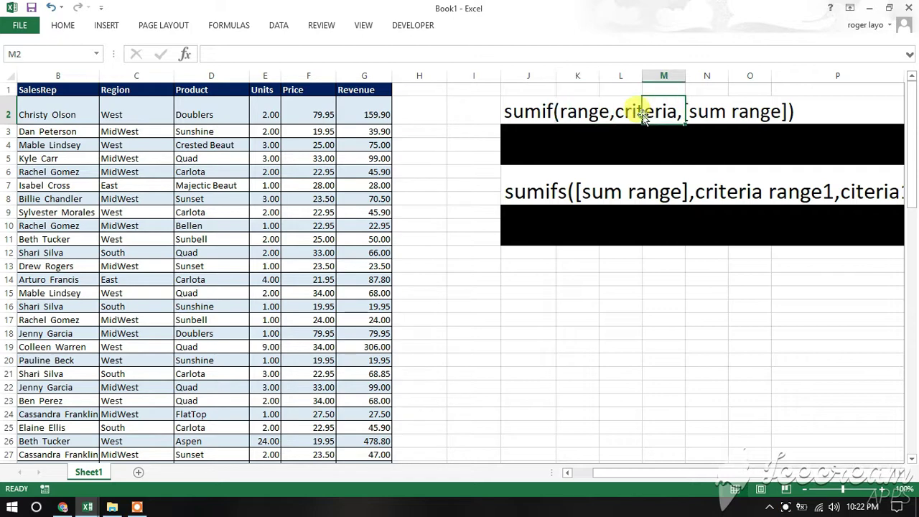
click(730, 112)
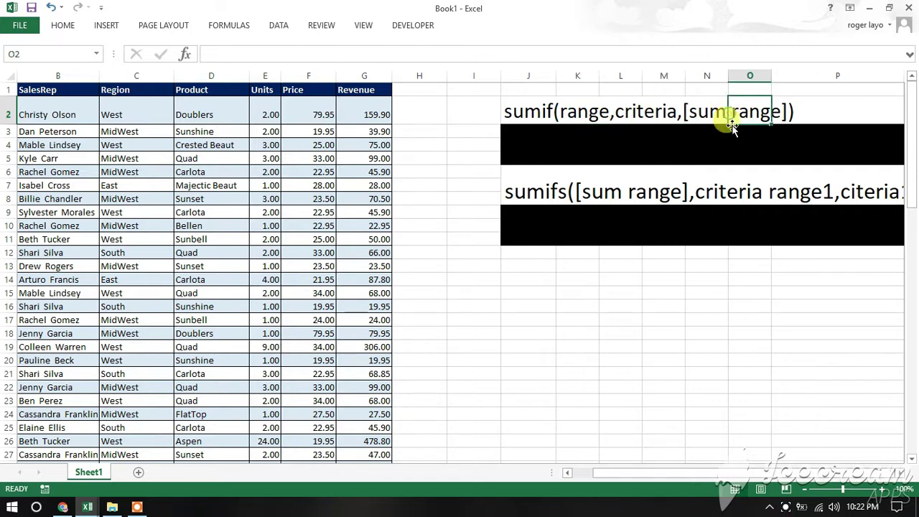
click(646, 143)
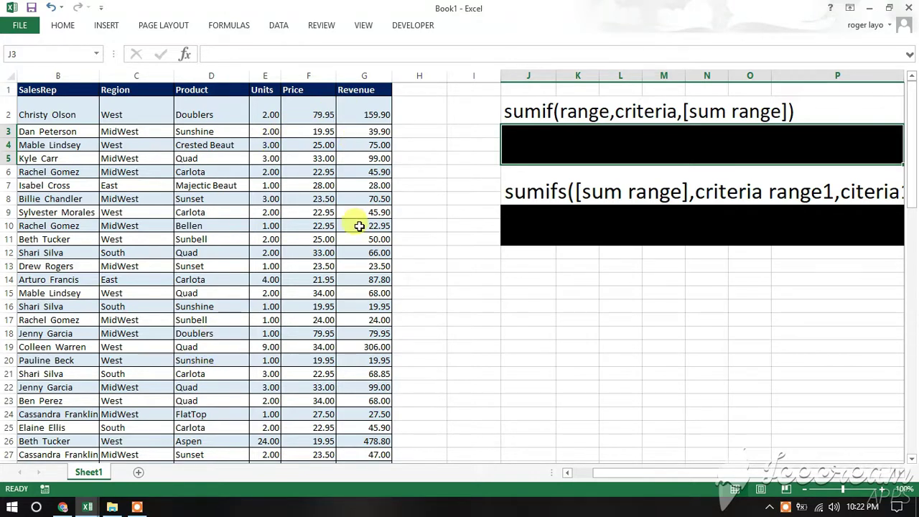
click(579, 115)
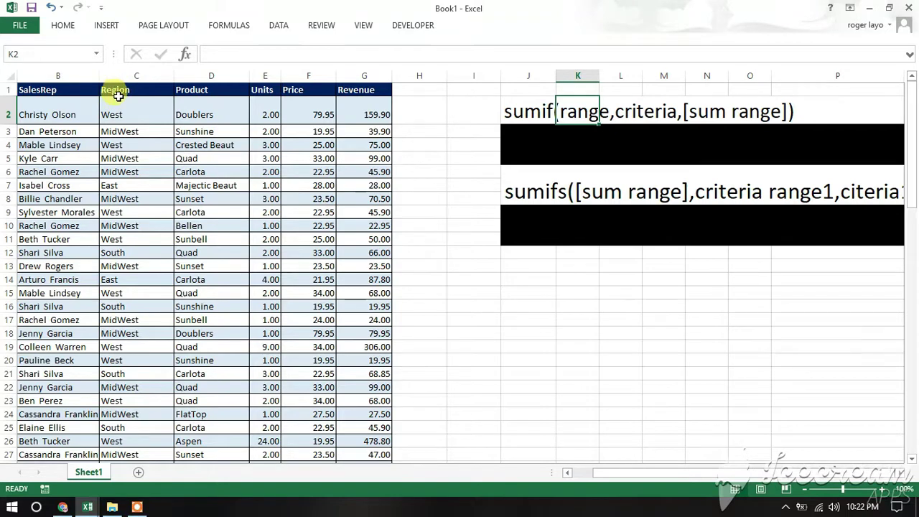
click(638, 112)
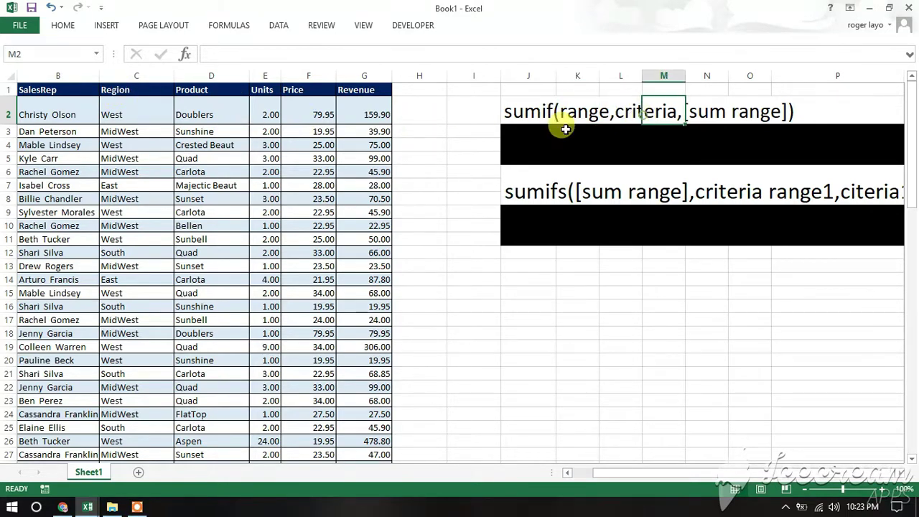
click(117, 148)
click(718, 121)
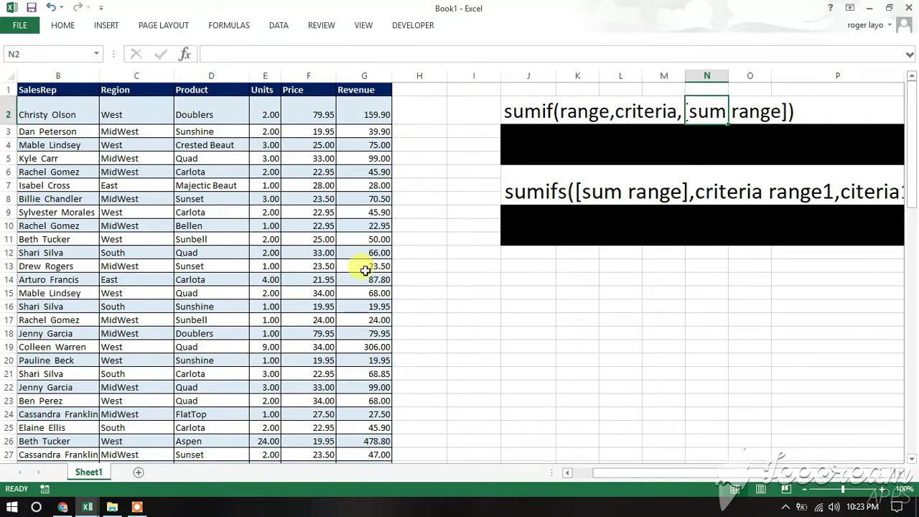
Step: Begin =sumif( in J3 with Region C2:C82 as range and C4 (West) as criteria
click(599, 146)
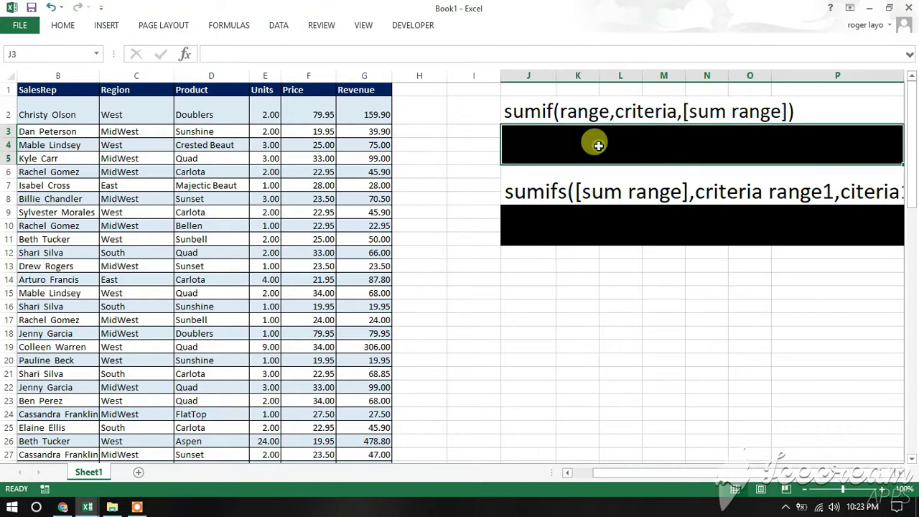
text(=)
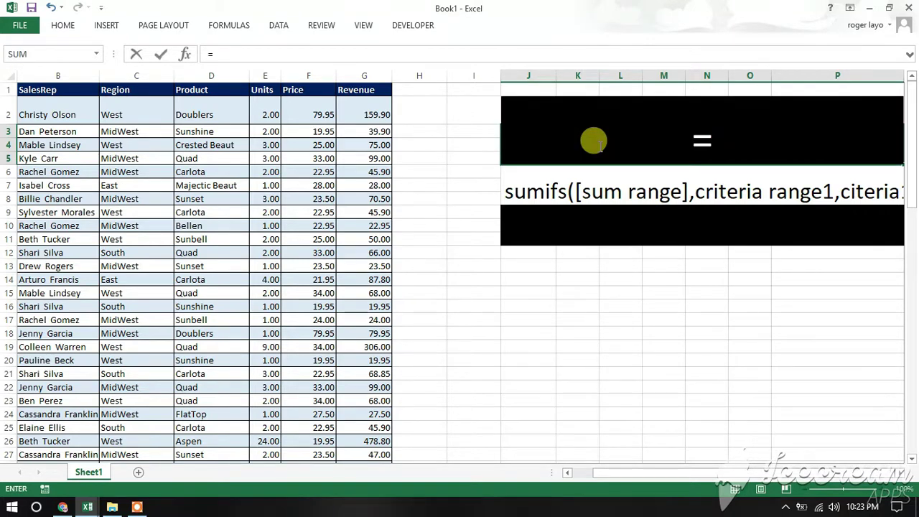
text(sum)
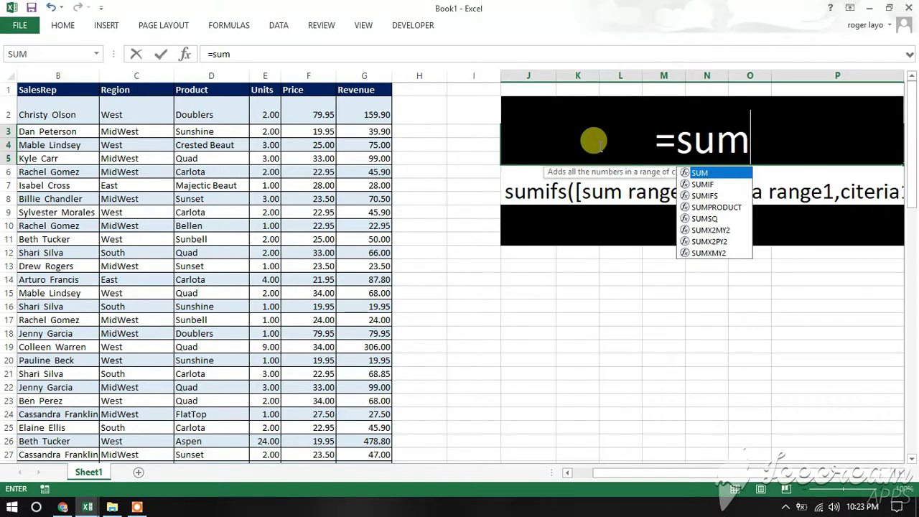
text(if)
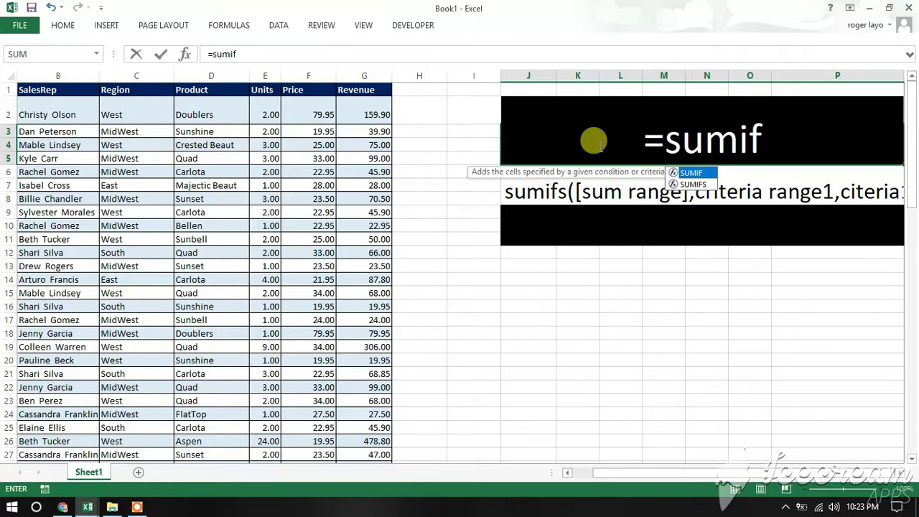
text(()
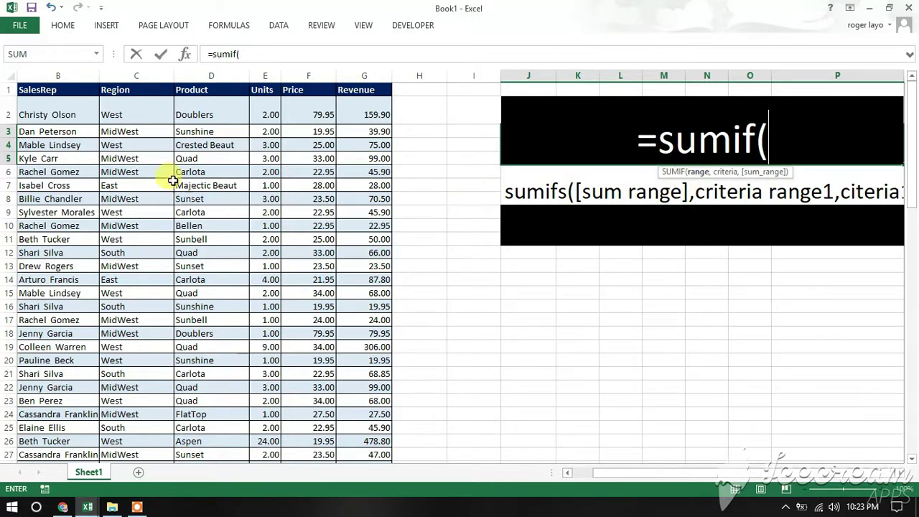
mouse_move(138, 109)
mouse_down()
mouse_move(146, 492)
mouse_move(147, 475)
mouse_up()
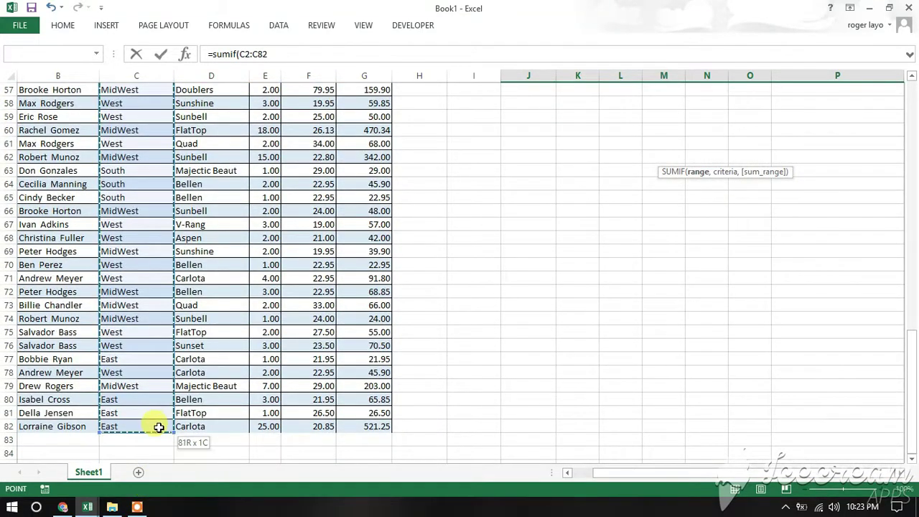
drag(147, 475, 158, 425)
scroll(606, 308, up, 19)
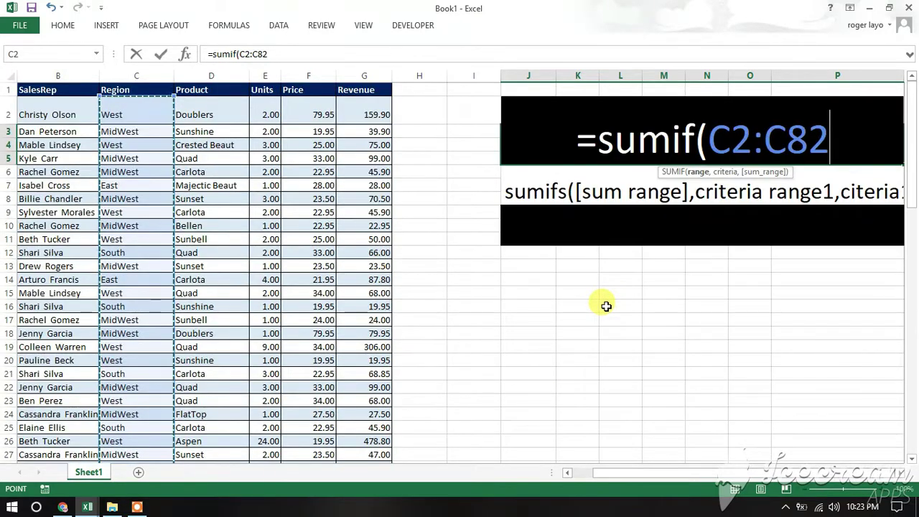
text(,)
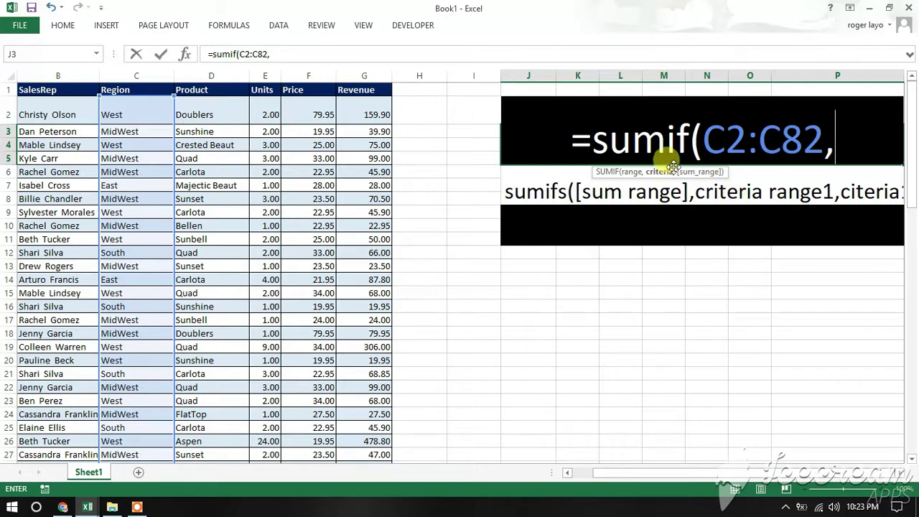
click(123, 147)
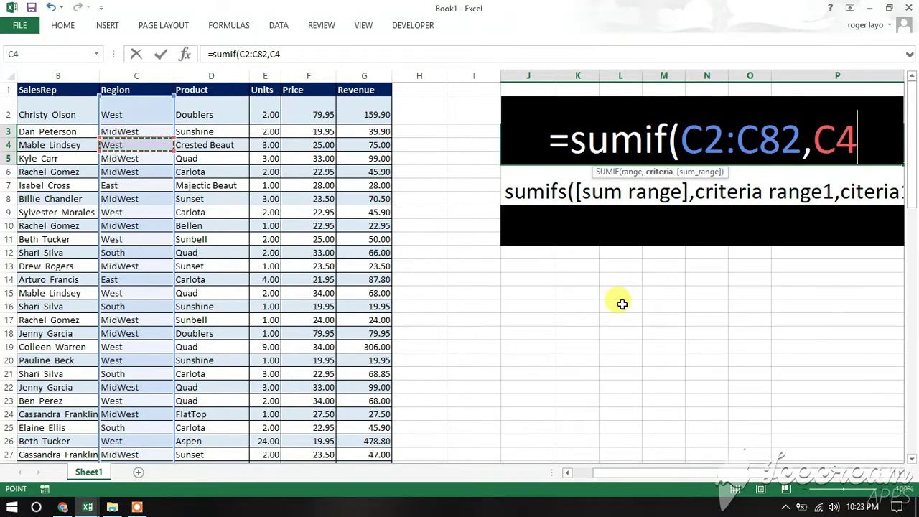
text(,)
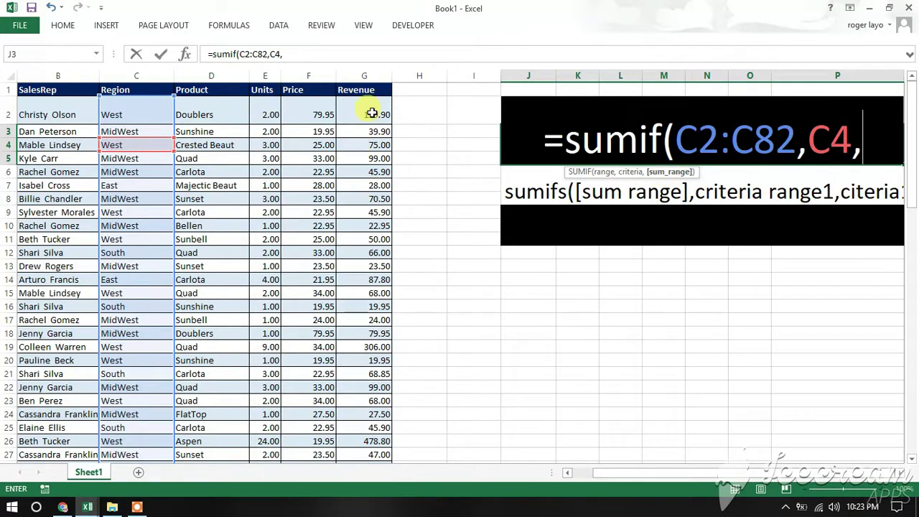
Step: Add Revenue G2:G82 as the sum range and close the SUMIF formula
drag(372, 113, 359, 512)
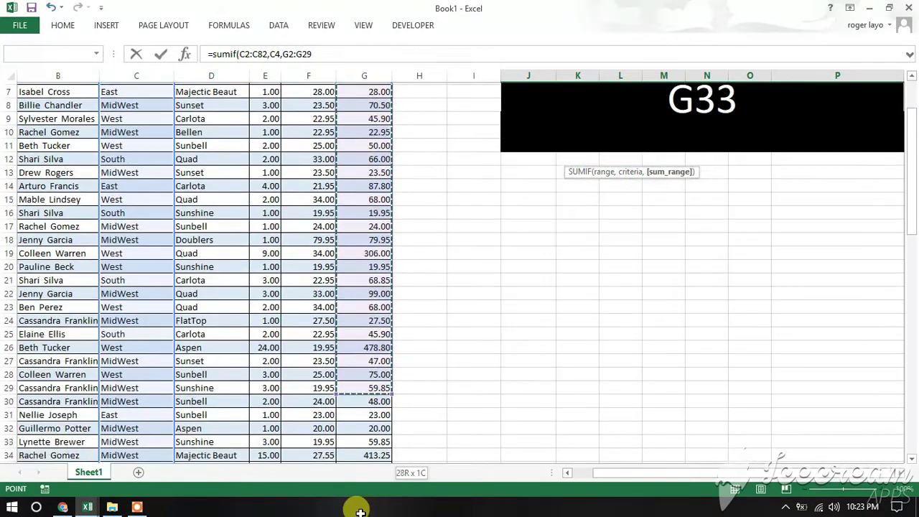
drag(359, 511, 363, 440)
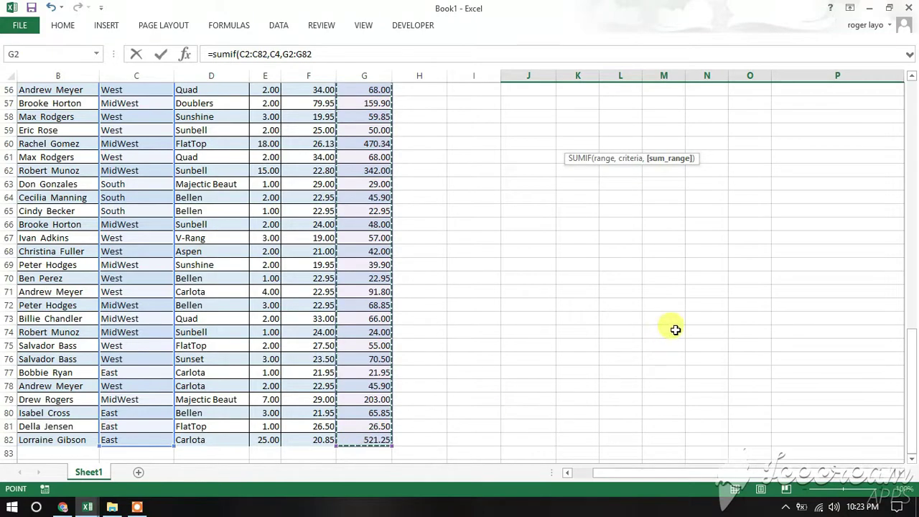
scroll(675, 330, up, 7)
scroll(678, 320, up, 11)
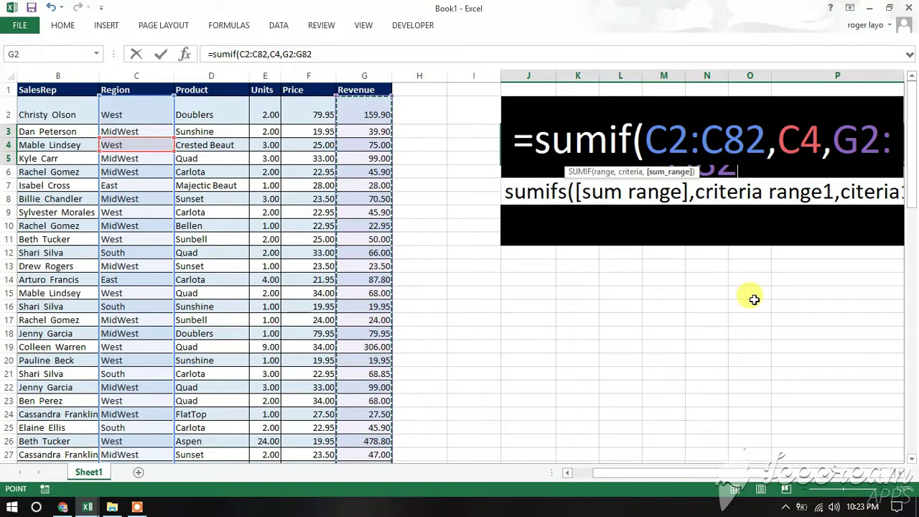
text())
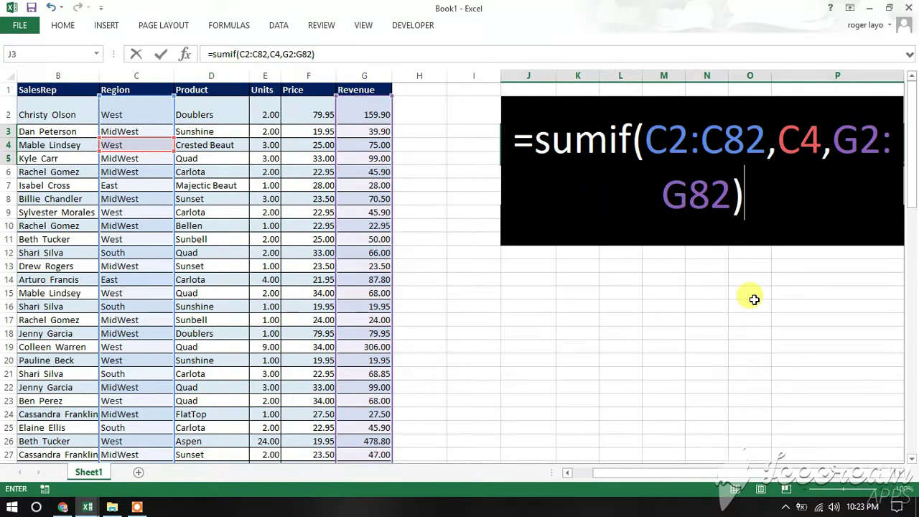
key(Return)
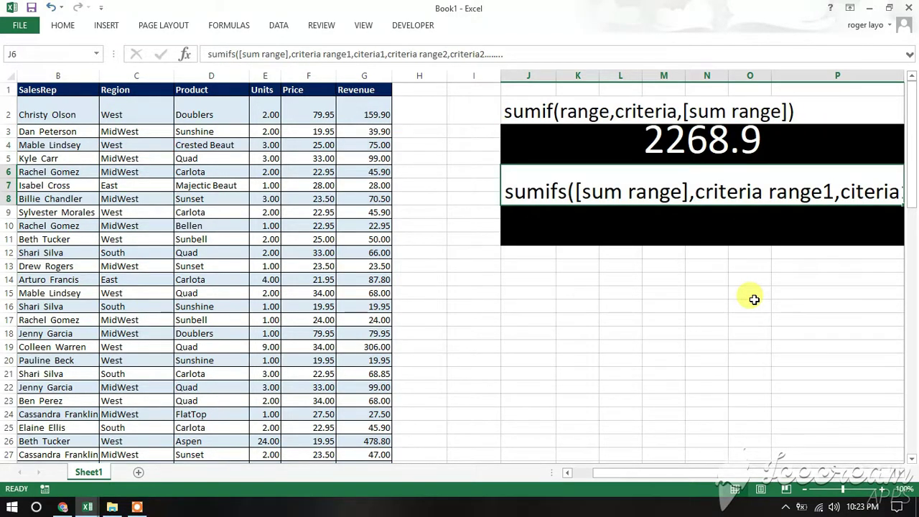
click(760, 149)
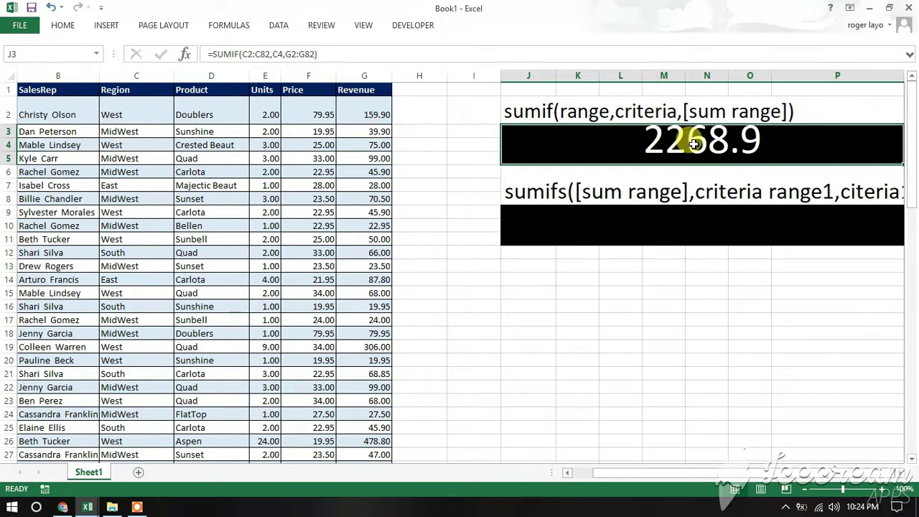
click(58, 132)
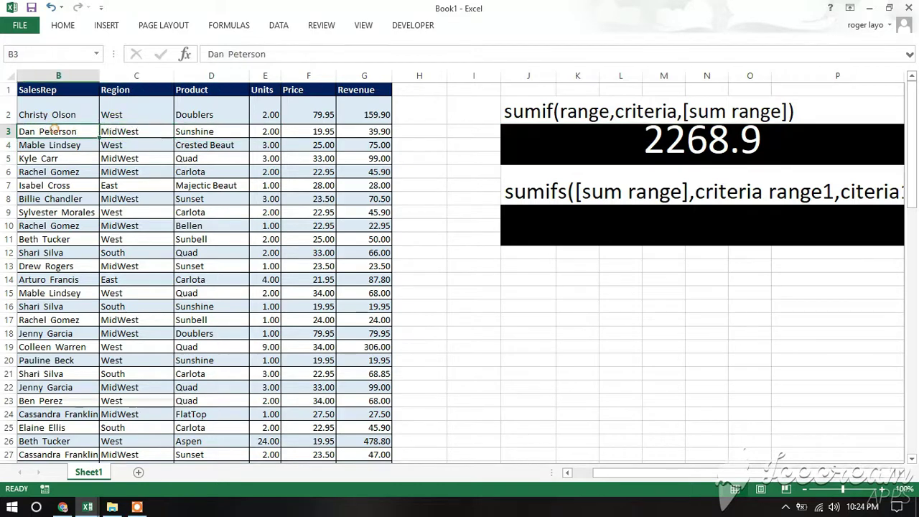
right_click(57, 132)
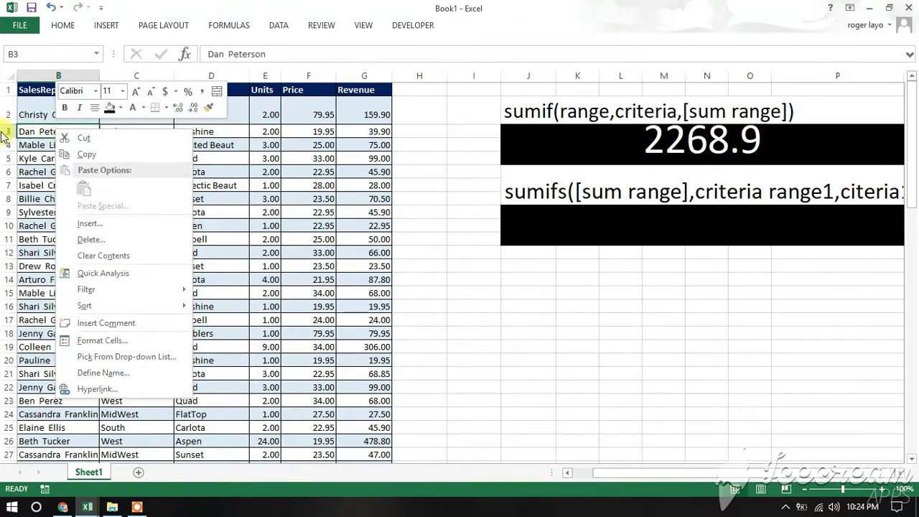
click(550, 310)
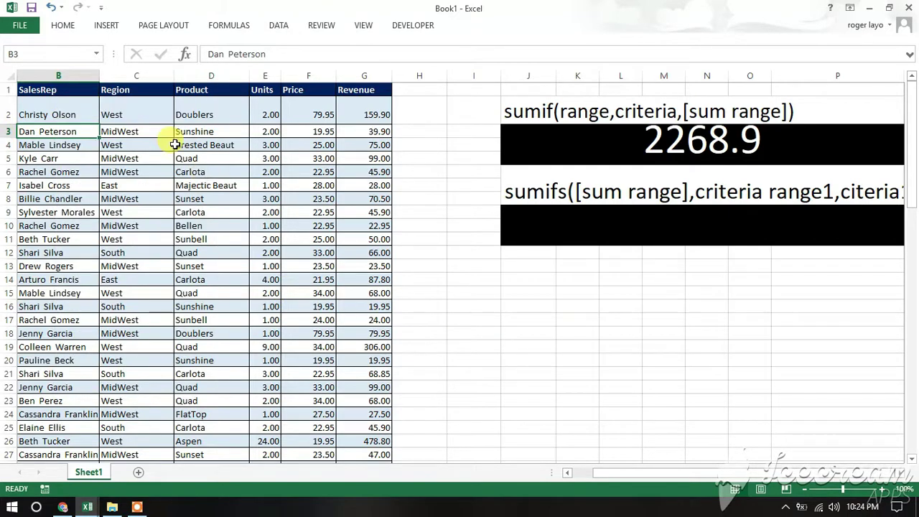
click(109, 145)
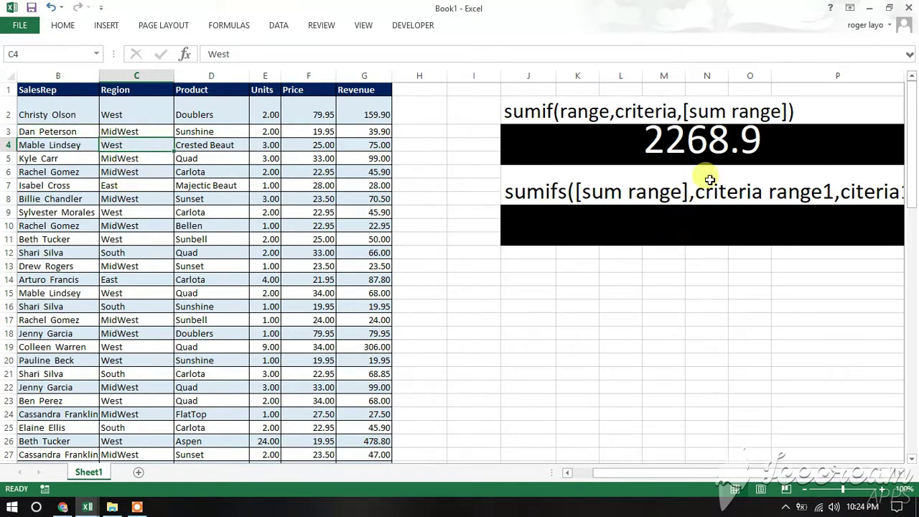
click(722, 155)
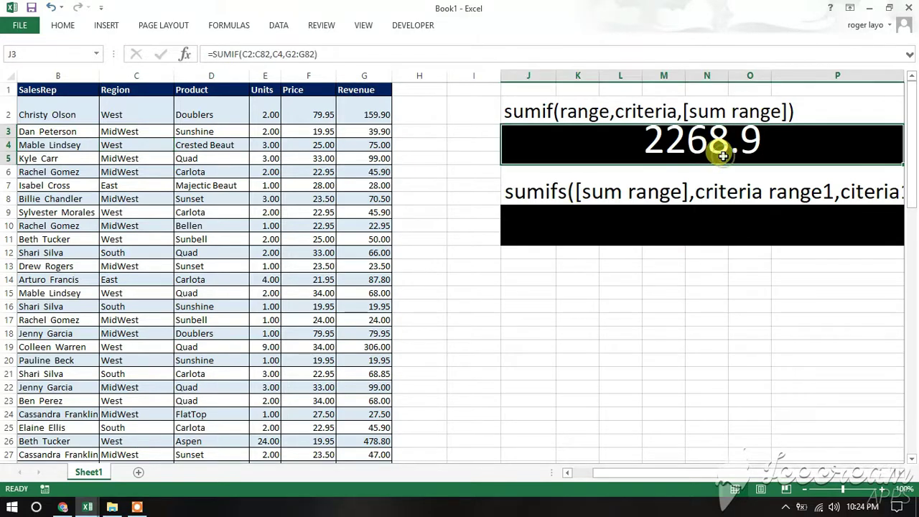
click(685, 227)
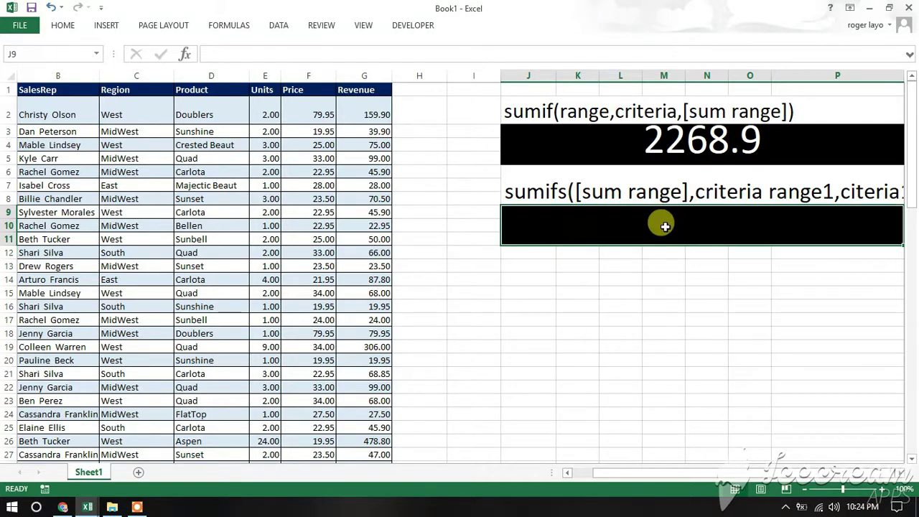
Step: Clear the mistaken =si (#NAME?) entry in J9 and begin typing =sumifs( there
click(527, 190)
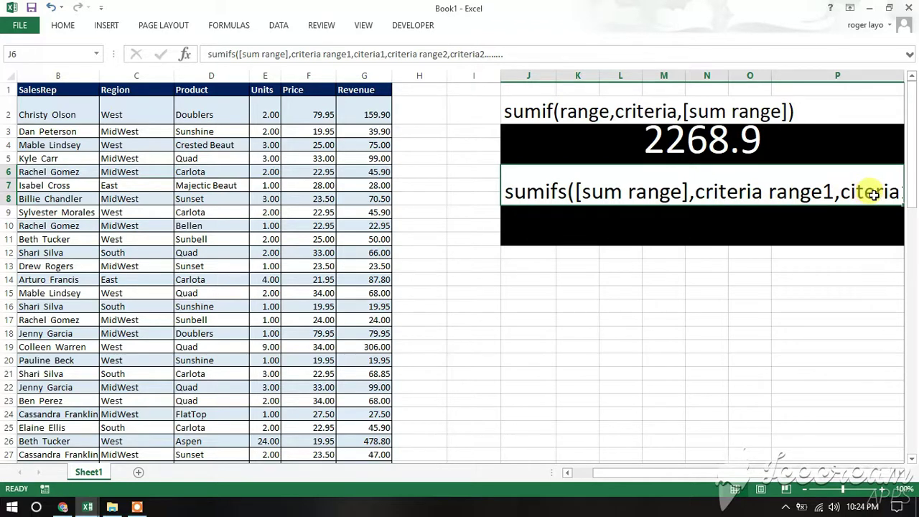
click(679, 348)
click(620, 226)
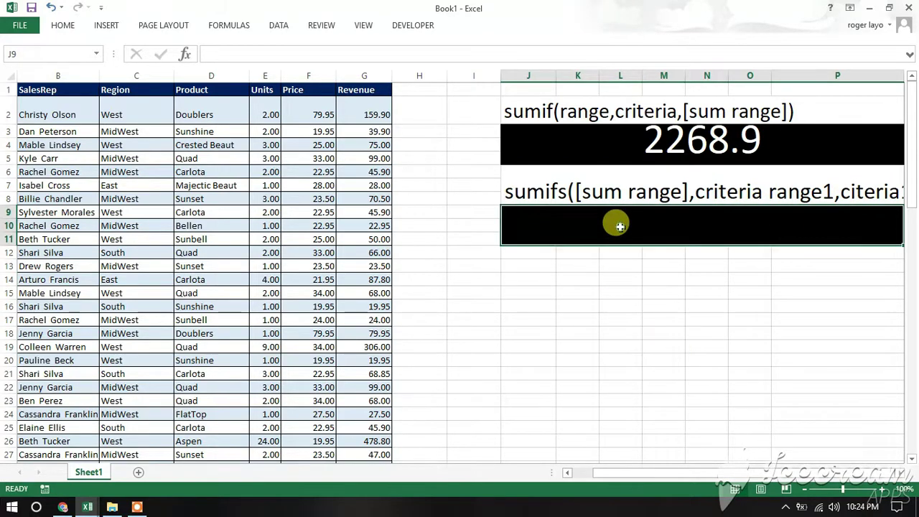
text(=s)
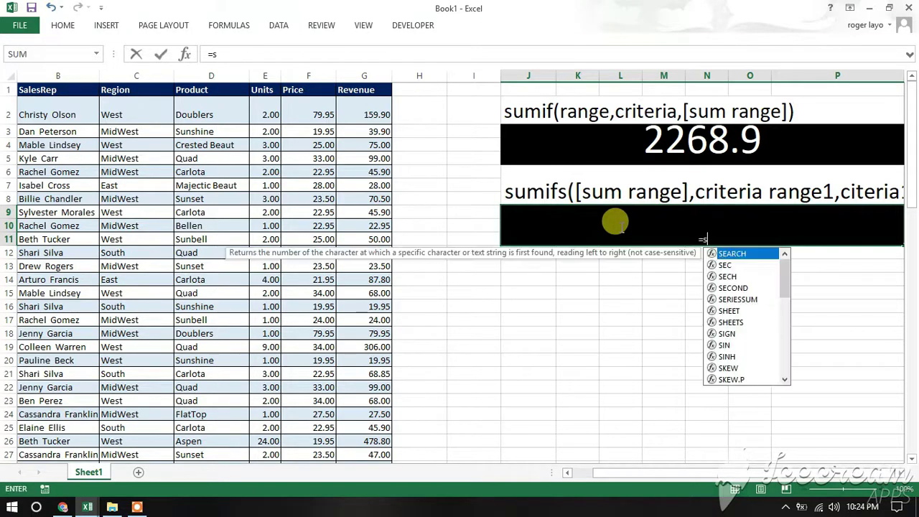
text(i)
key(ctrl+Return)
key(Home)
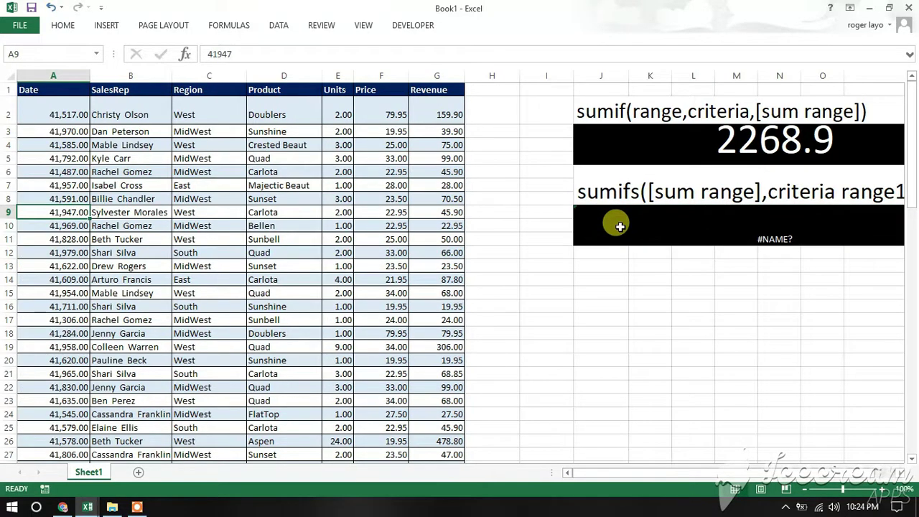
click(767, 237)
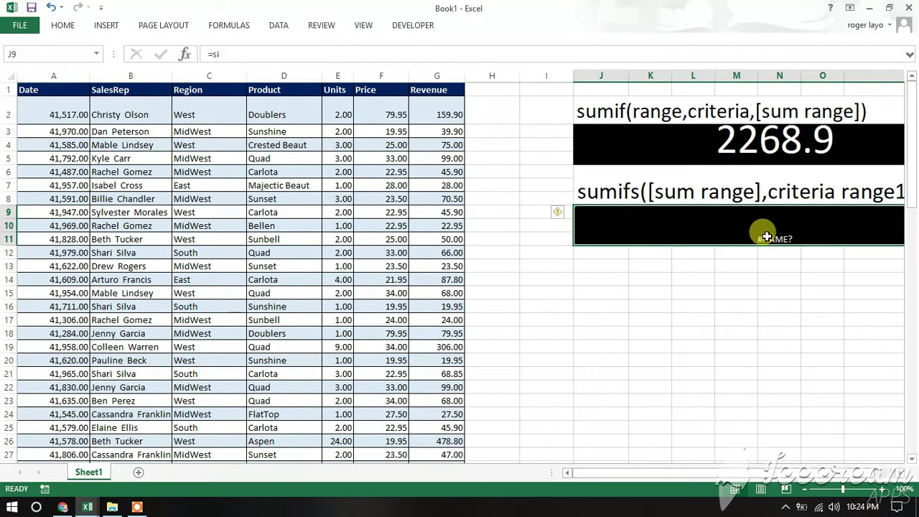
key(BackSpace)
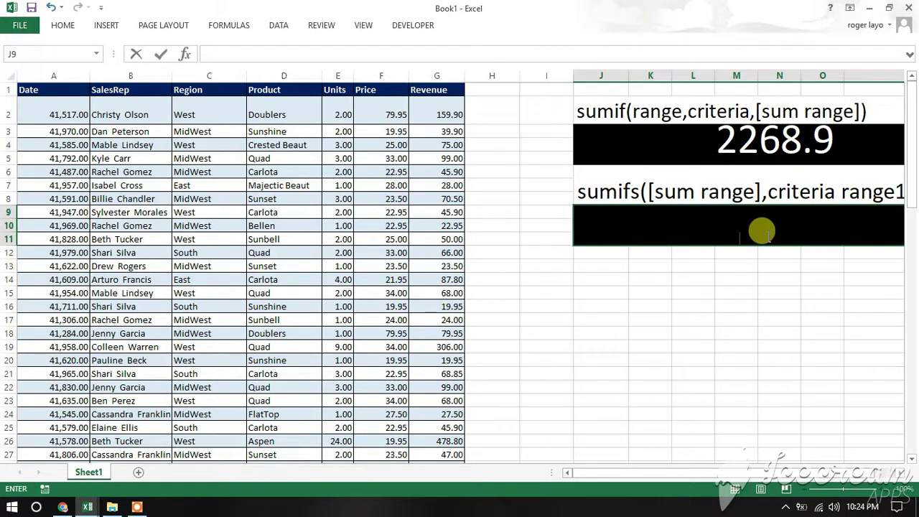
text(=sum)
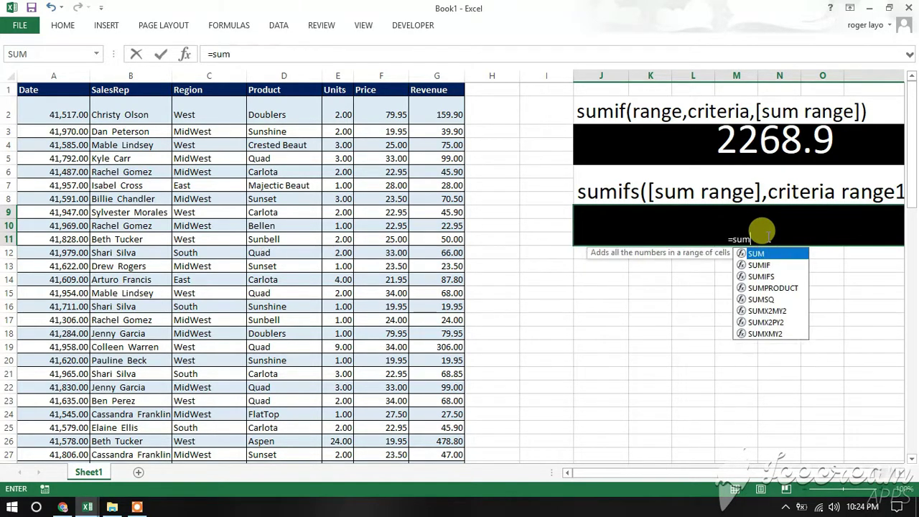
text(ifs)
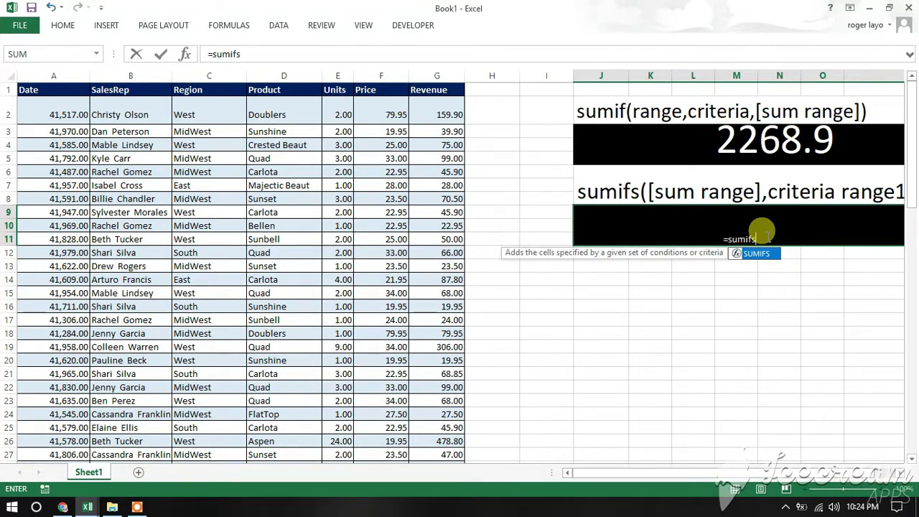
text(()
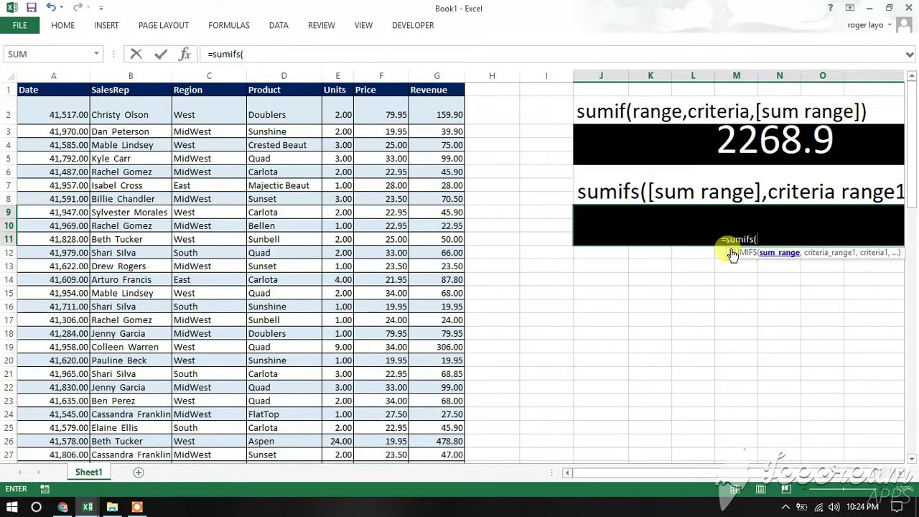
Step: Set G2:G82 as the sum range and D2:D82 as the first criteria range
mouse_move(446, 118)
mouse_down()
mouse_move(410, 511)
mouse_move(440, 427)
mouse_up()
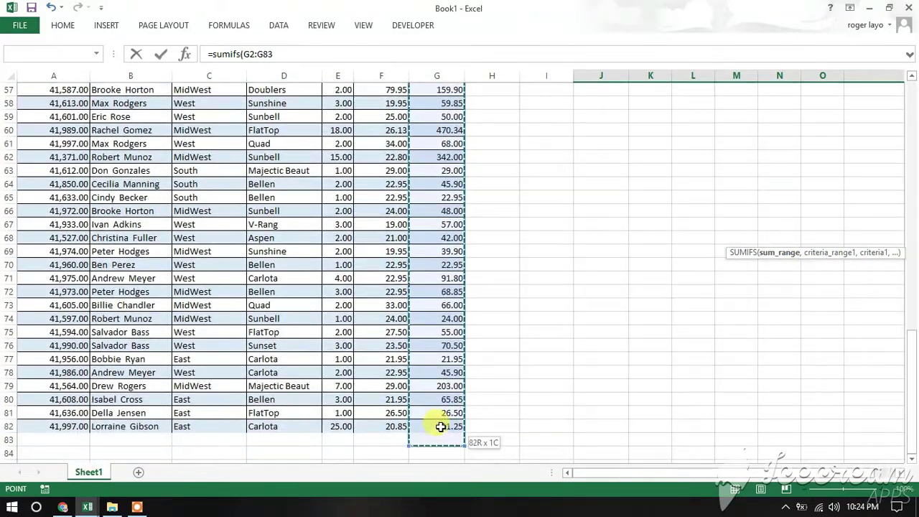
scroll(596, 308, up, 20)
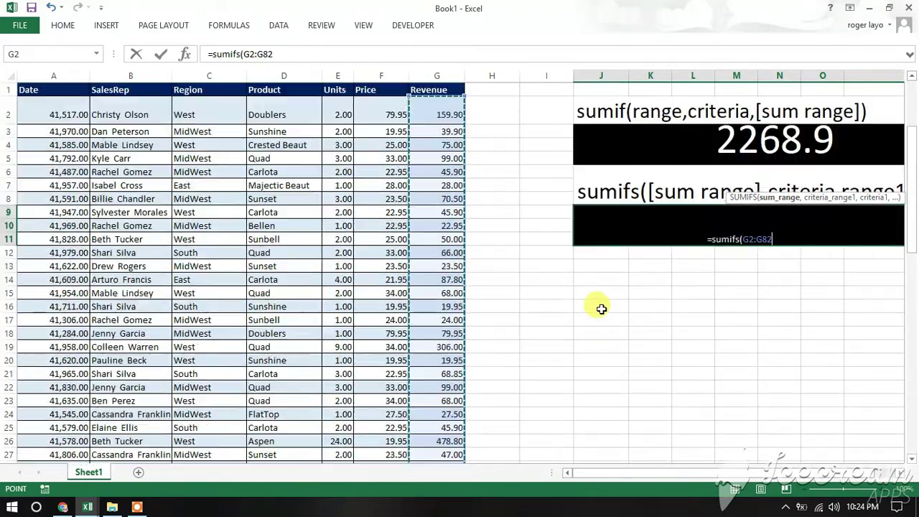
text(,)
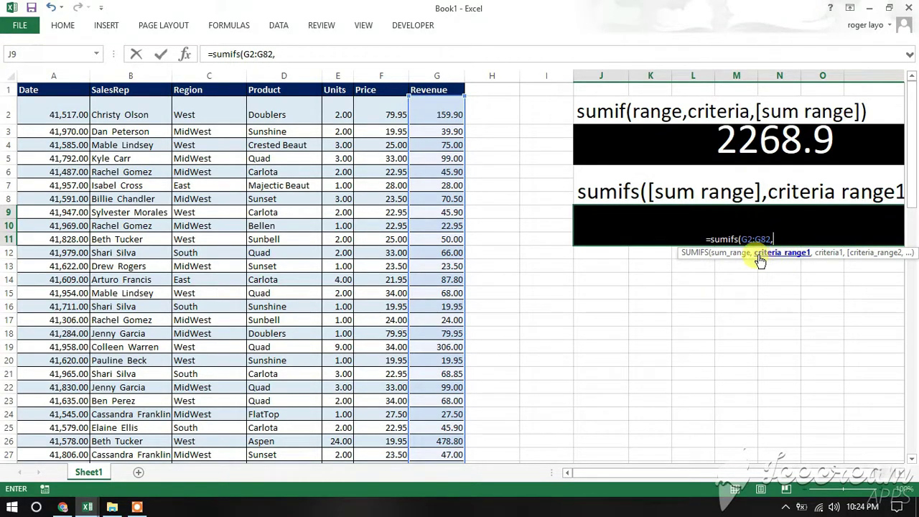
mouse_move(273, 110)
mouse_down()
mouse_move(276, 507)
mouse_move(277, 475)
mouse_up()
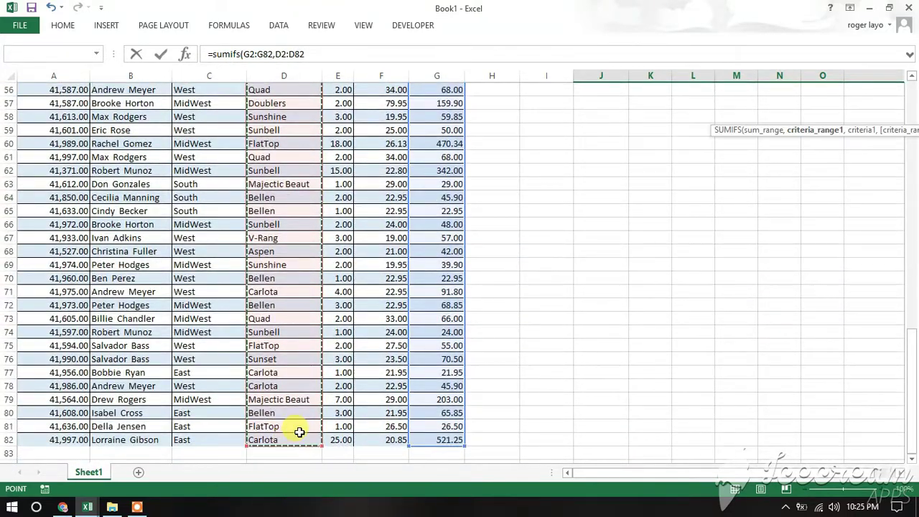
scroll(606, 302, up, 11)
scroll(607, 298, up, 7)
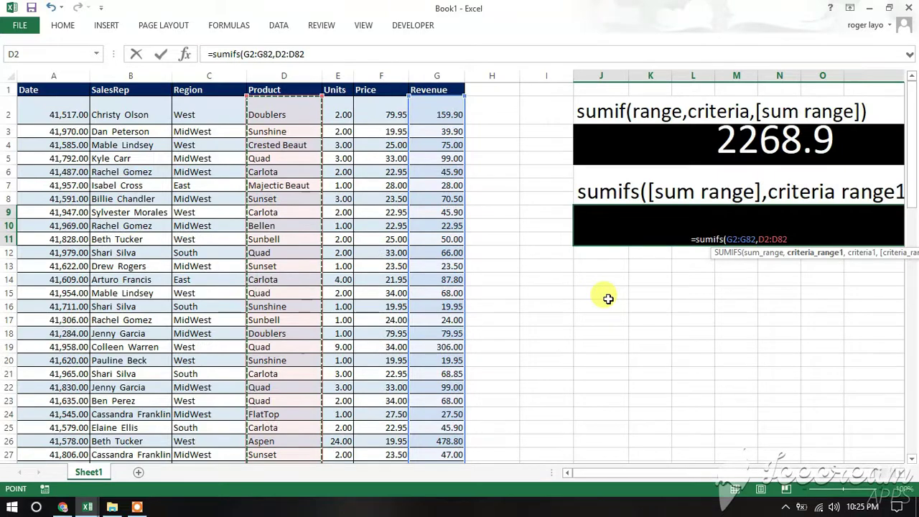
text(,)
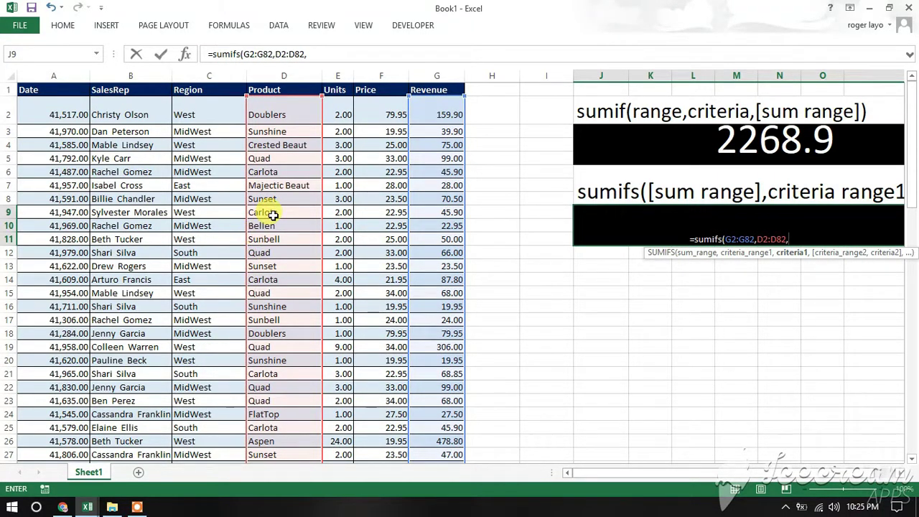
Step: Add criteria D3 (Sunshine), range C2:C82 and C6 (MidWest), then enter the formula, giving 379.05
click(278, 133)
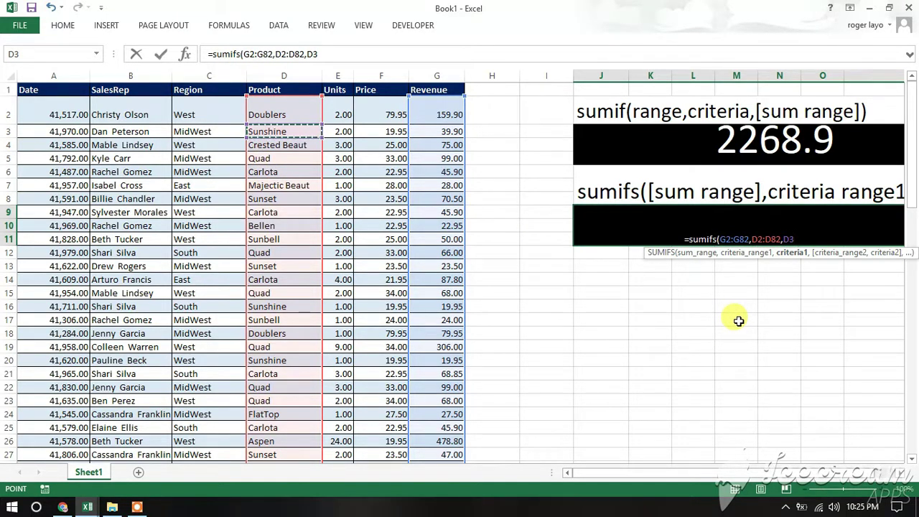
text(,)
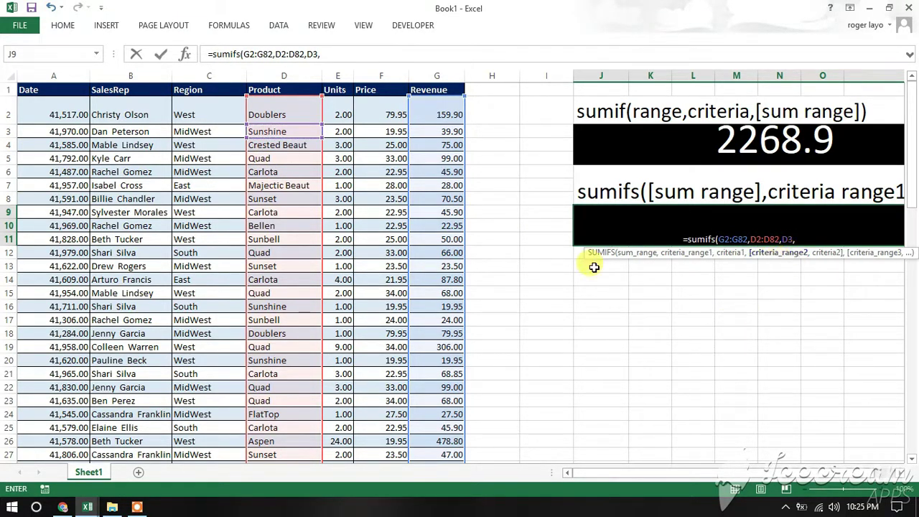
drag(213, 114, 204, 514)
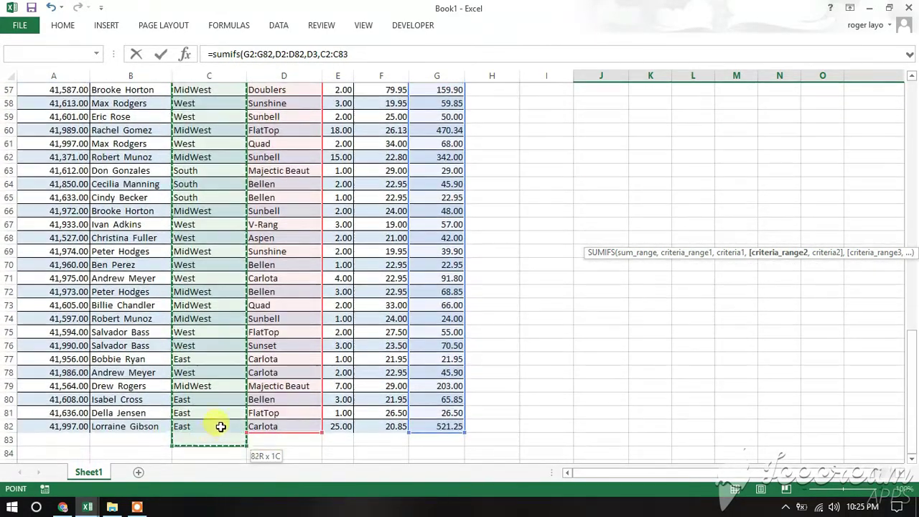
drag(204, 514, 237, 425)
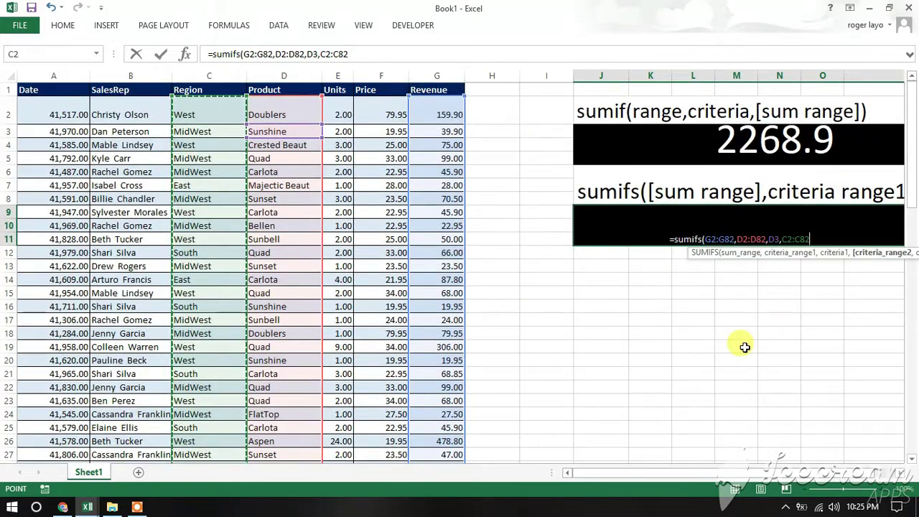
text(,)
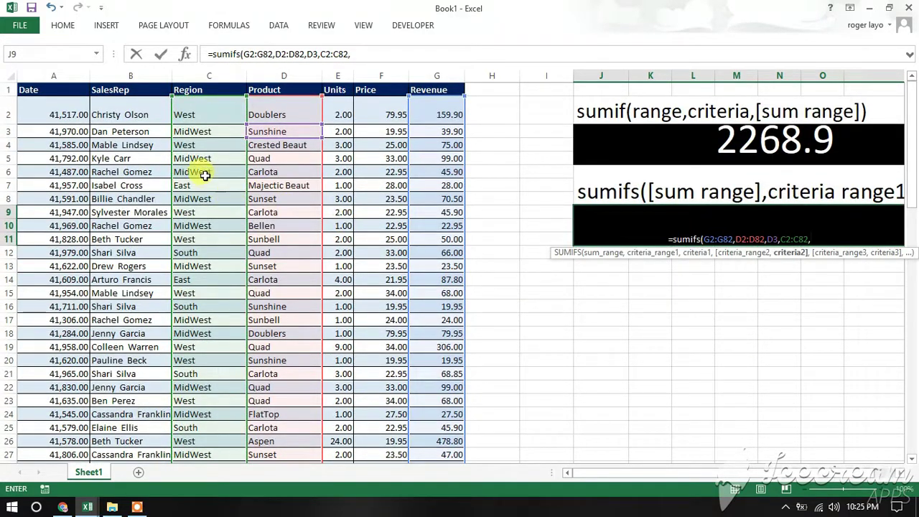
click(205, 172)
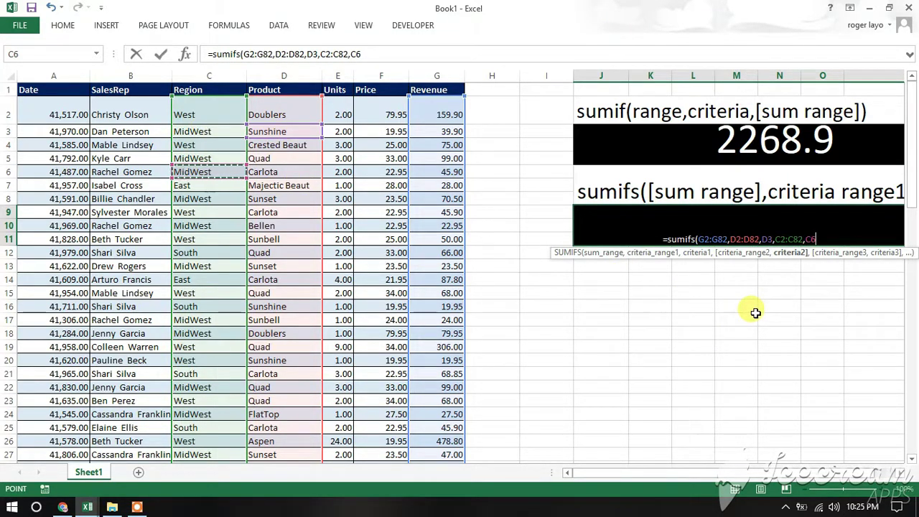
text())
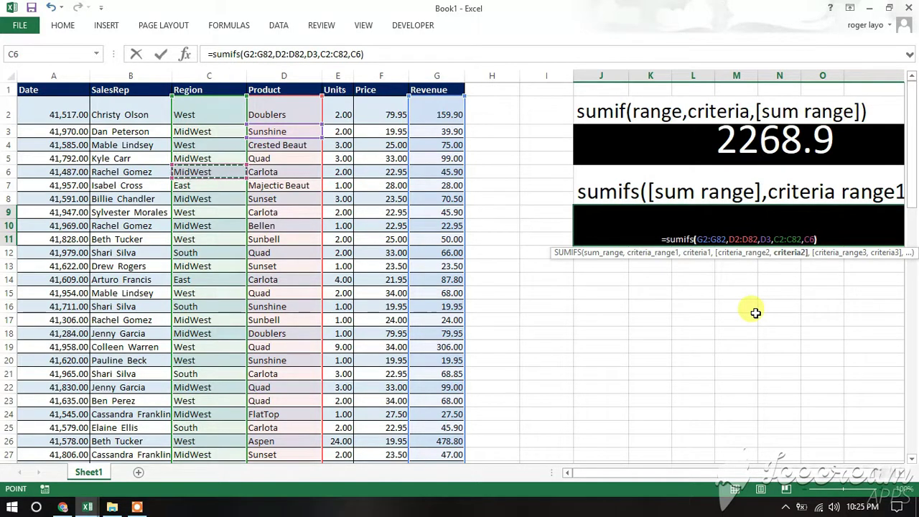
key(Return)
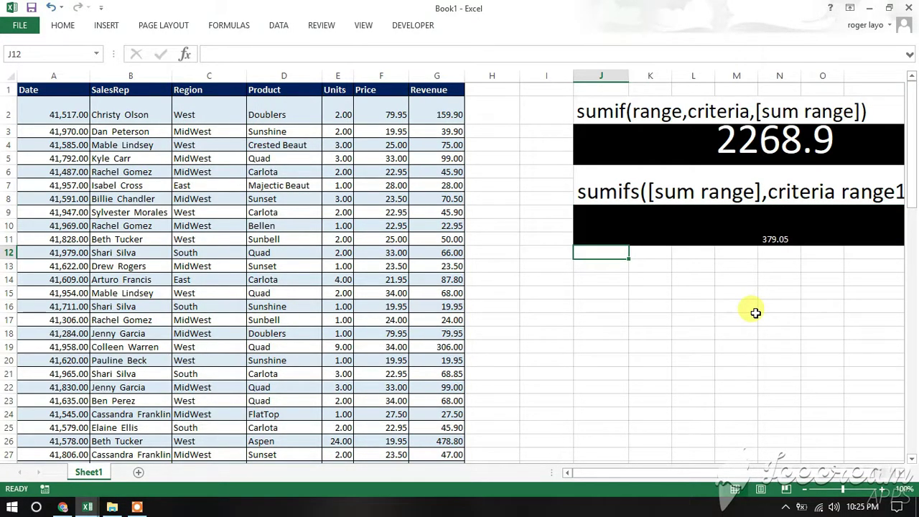
Step: Raise the 379.05 result in J9 to font size 48 via Increase Font Size
click(770, 231)
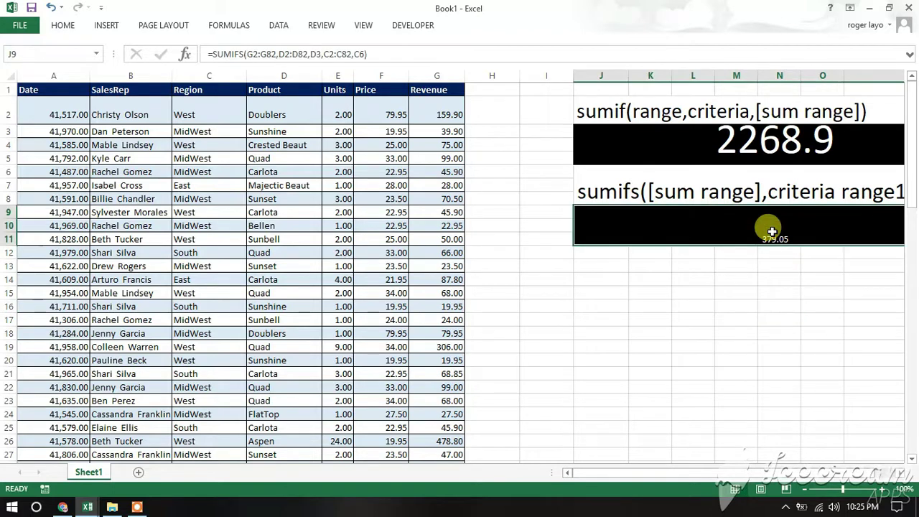
click(70, 27)
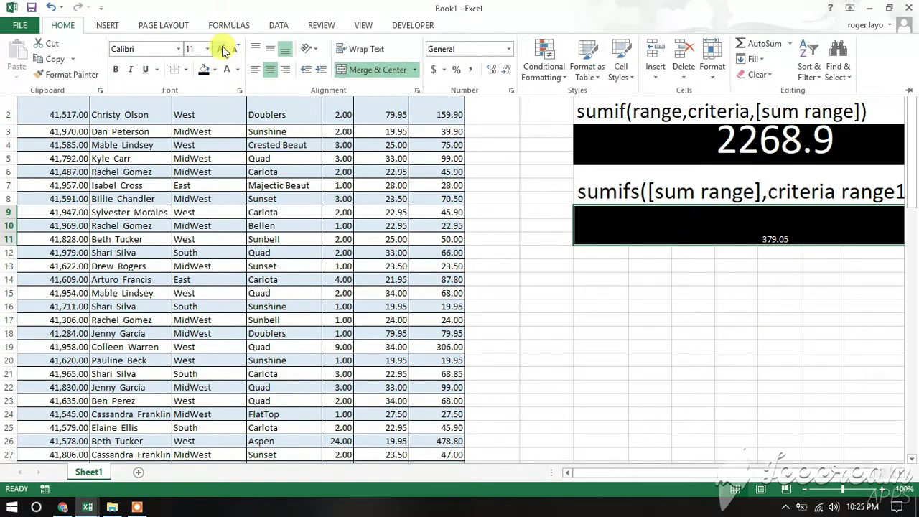
click(222, 50)
click(223, 49)
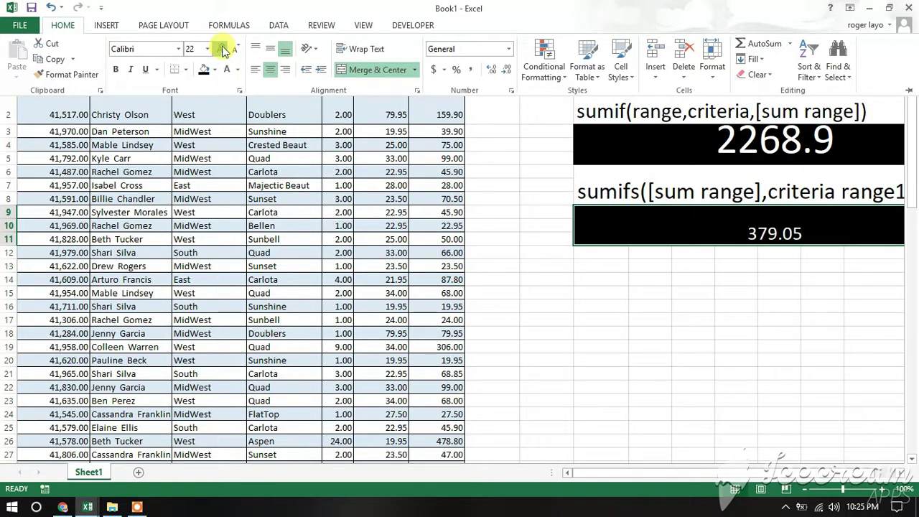
click(223, 49)
click(223, 49)
click(222, 50)
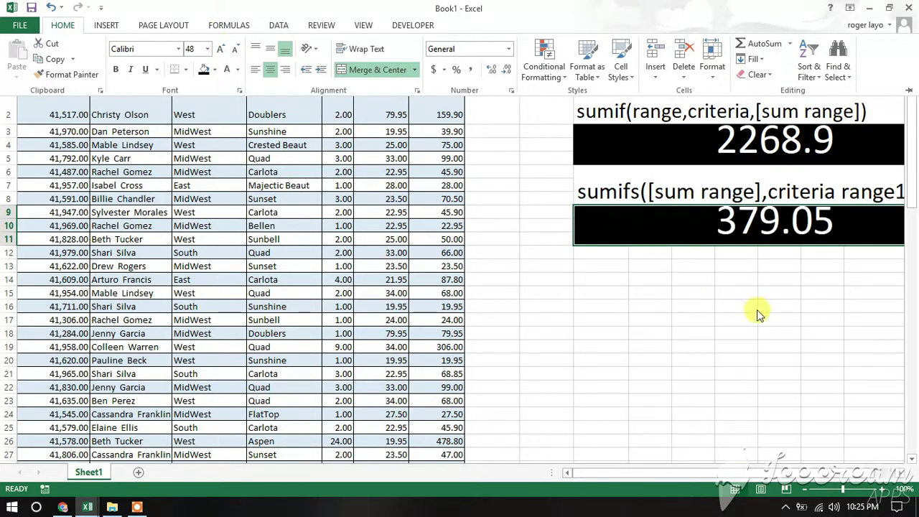
click(757, 310)
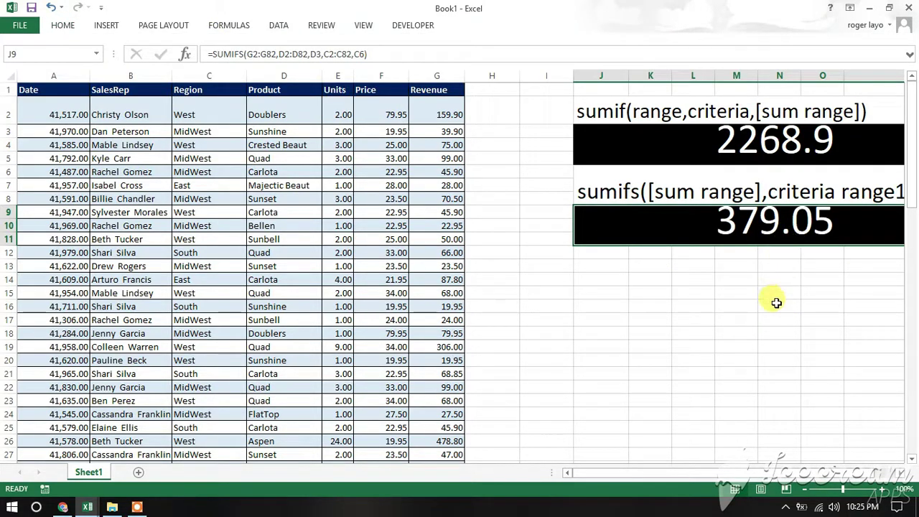
click(777, 304)
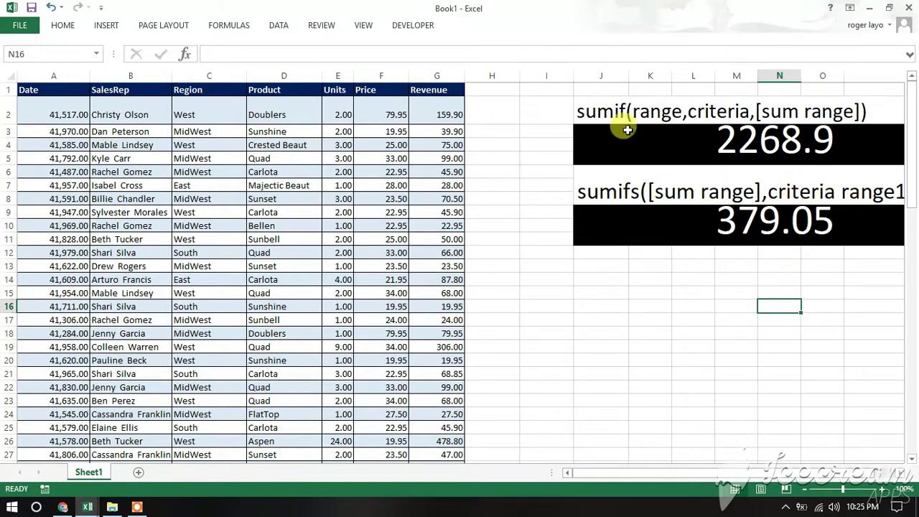